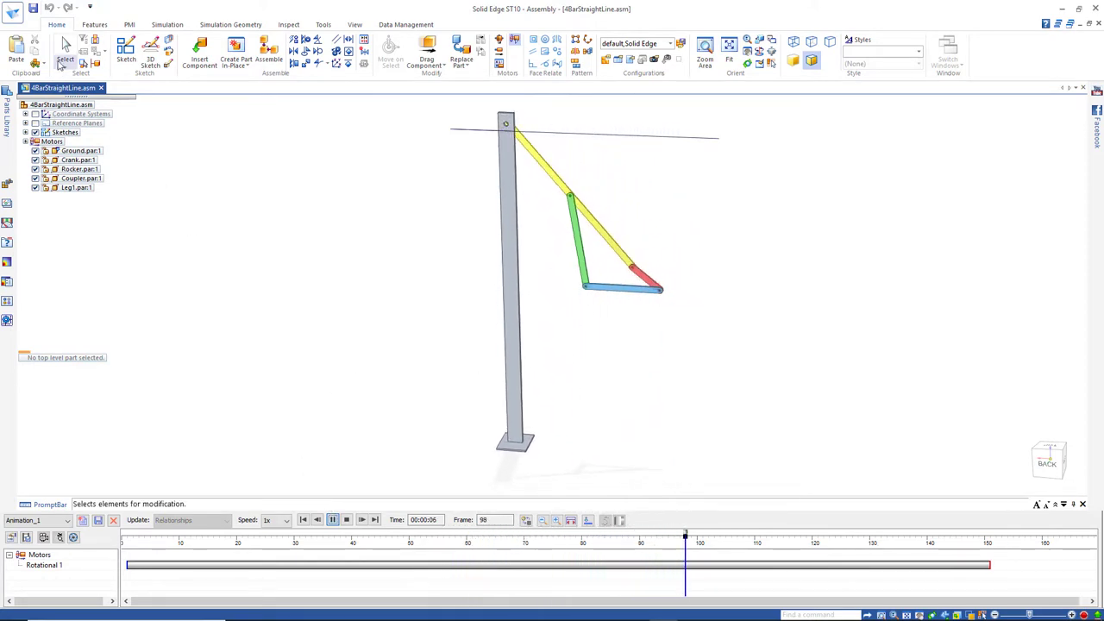
Close the motor animation and delete the straight-line sketch and the blue Ground.par link from the assembly.
left_click(65, 48)
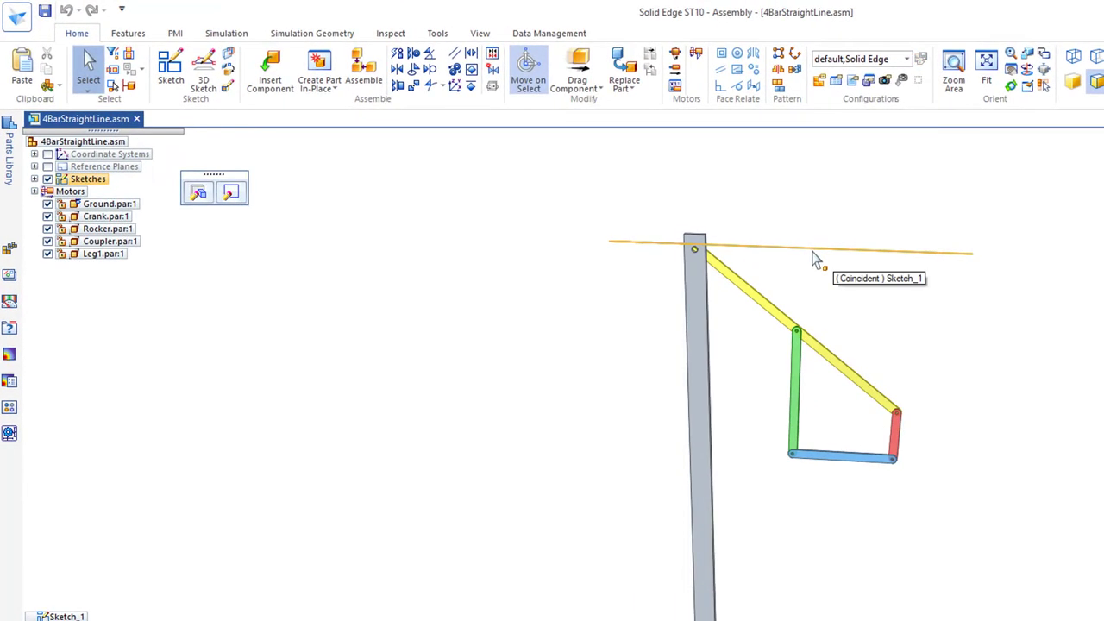
key("Delete")
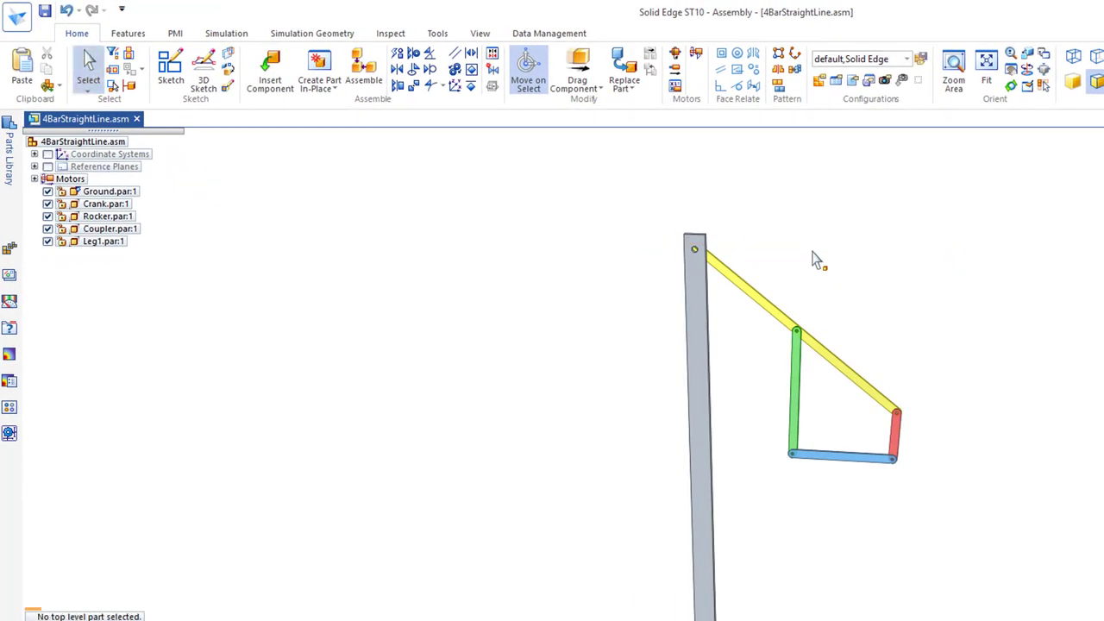
left_click(859, 467)
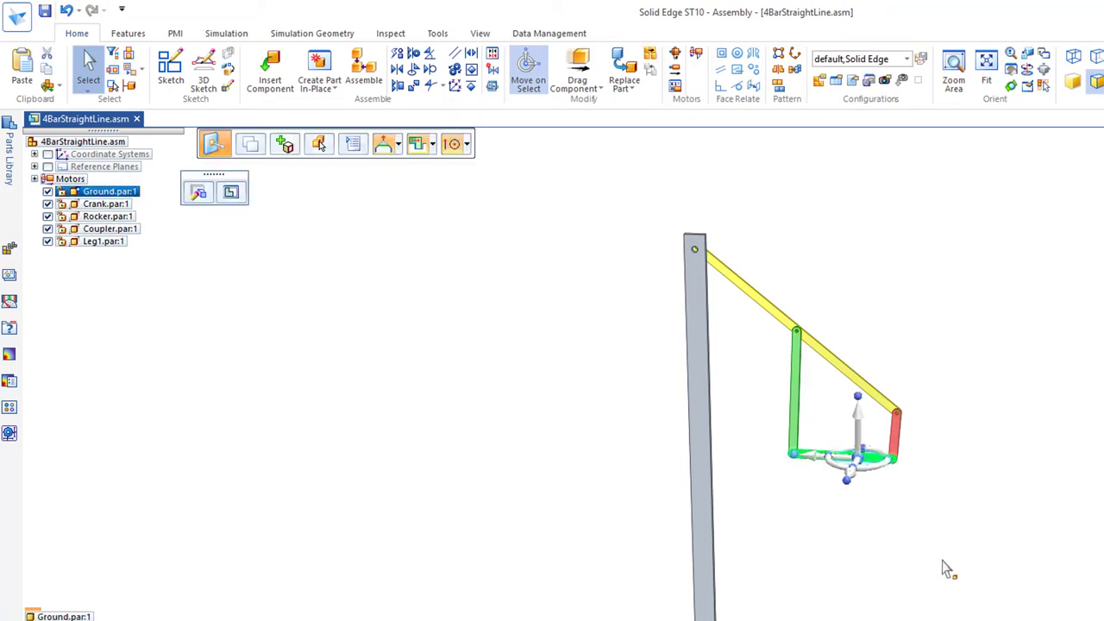
key("Delete")
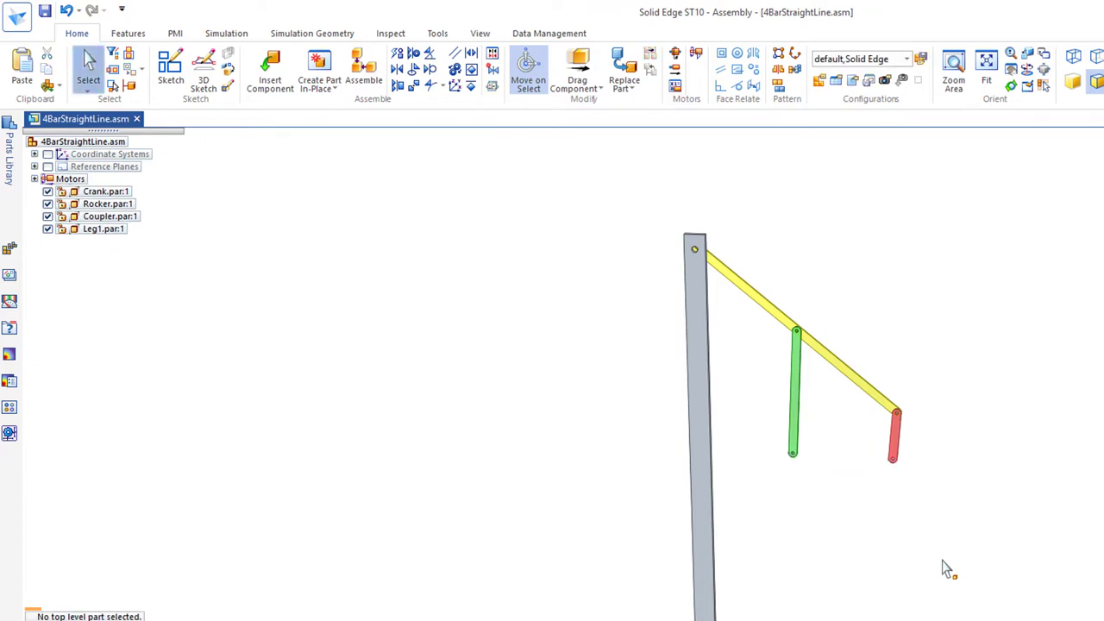
Create a new assembly of the active model from the Ansi Metric assembly.asm template, saving and closing 4BarStraightLine.asm with its display configuration.
left_click(18, 19)
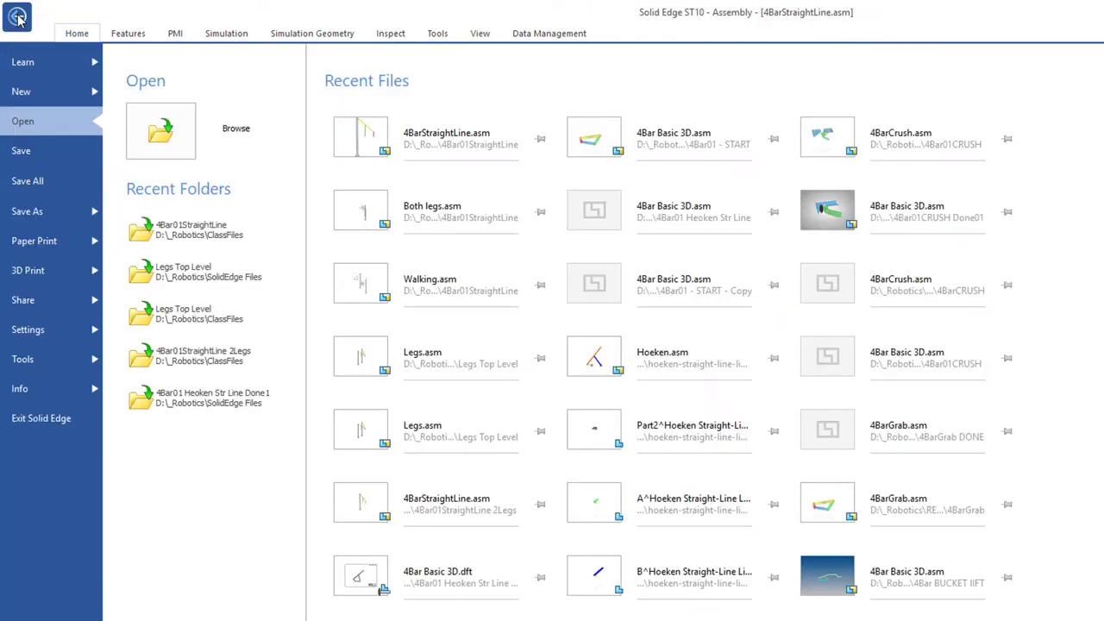
left_click(21, 90)
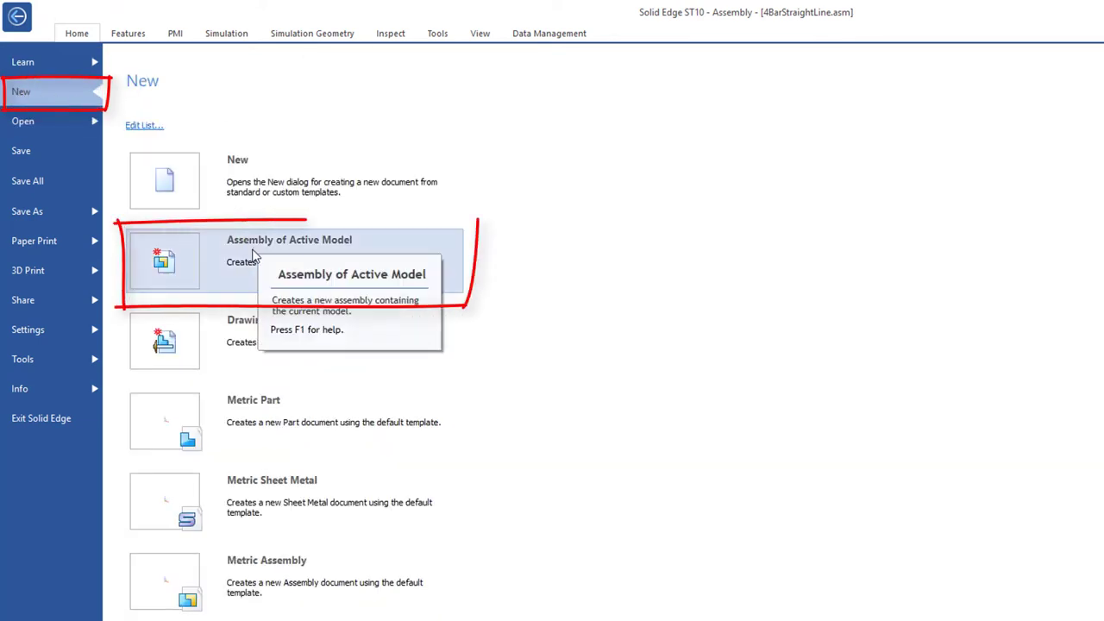
left_click(369, 247)
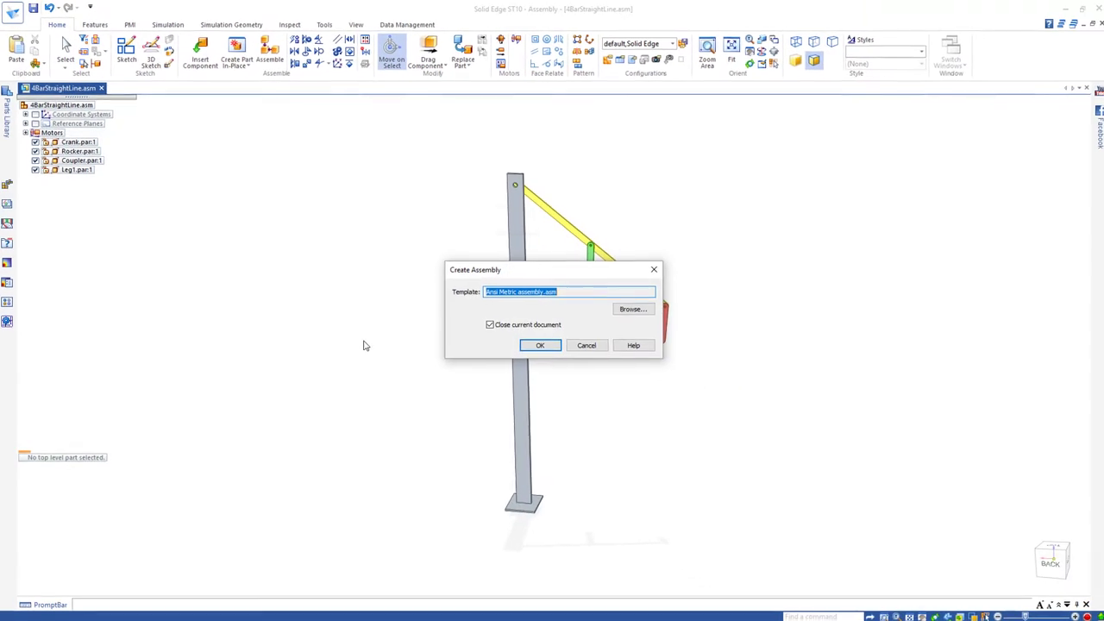
left_click(539, 344)
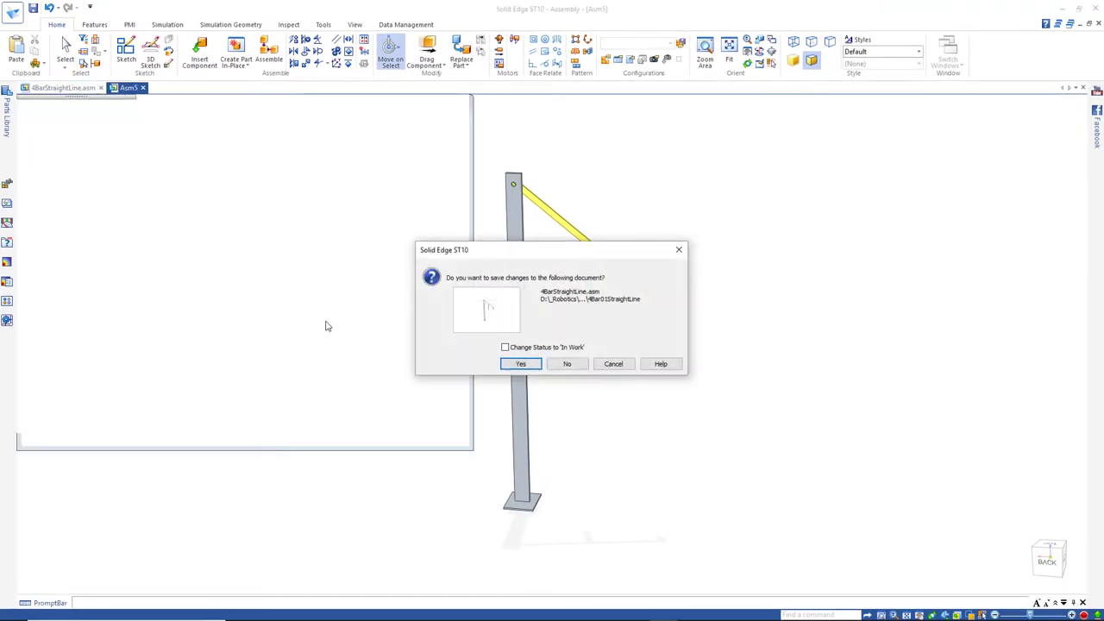
left_click(522, 365)
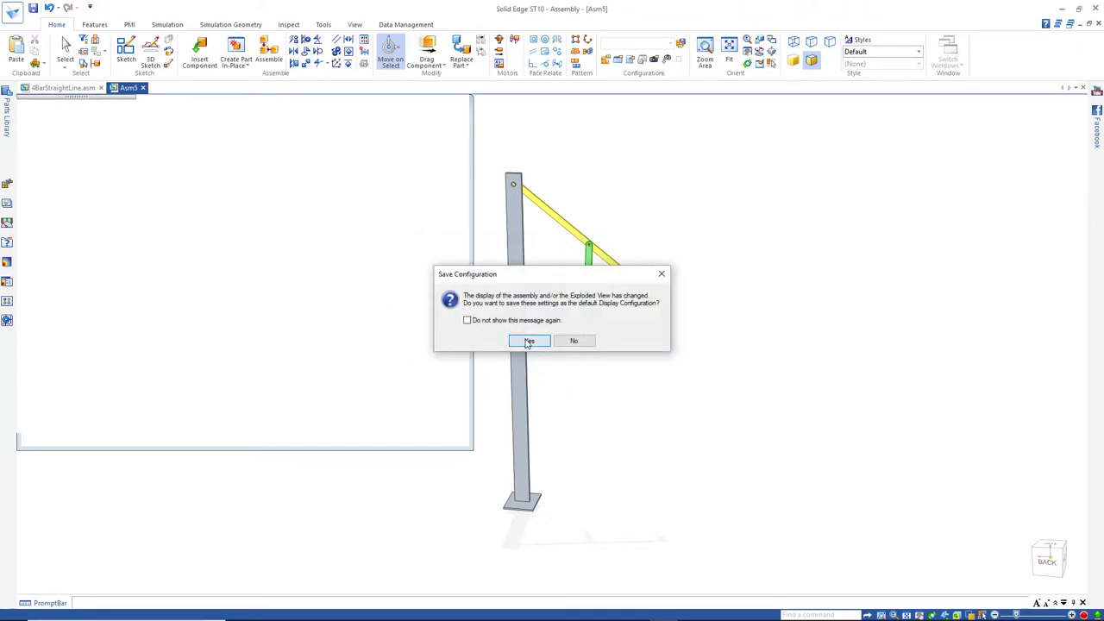
left_click(523, 341)
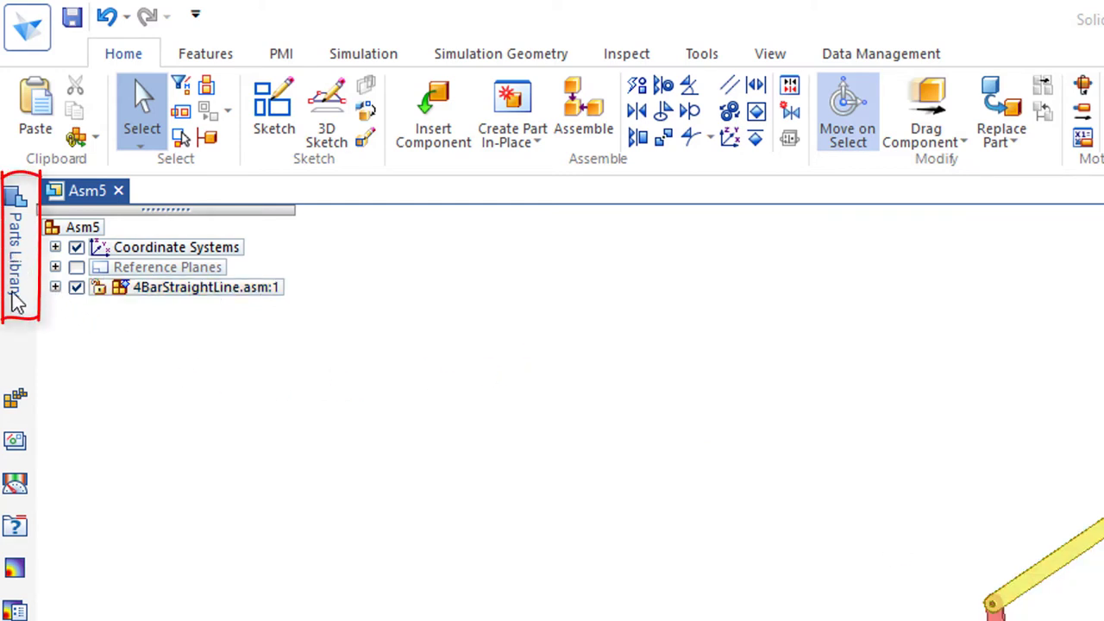
Insert a second copy of 4BarStraightLine.asm from the 4Bar01StraightLine library folder beside the first, without adding relationships.
left_click(15, 246)
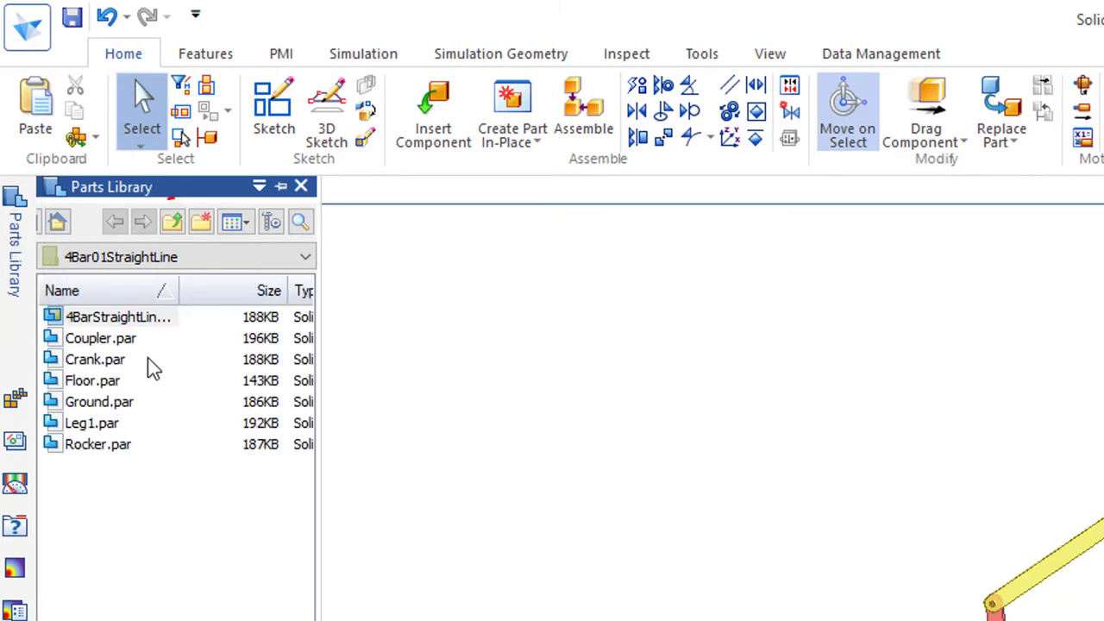
left_click(173, 221)
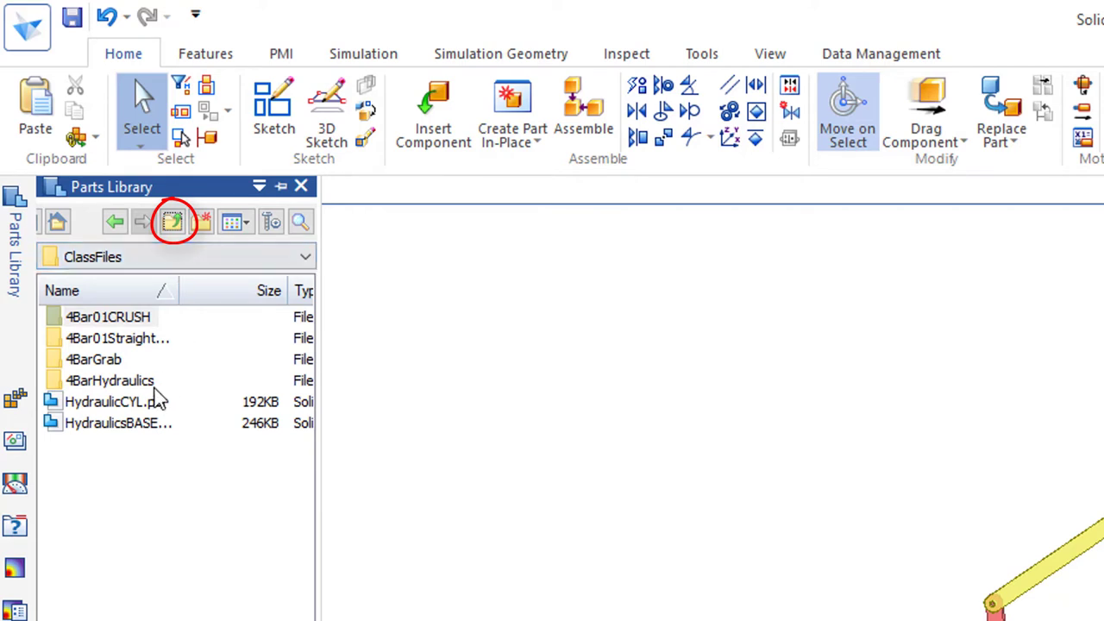
left_click_drag(182, 291, 215, 291)
double_click(126, 340)
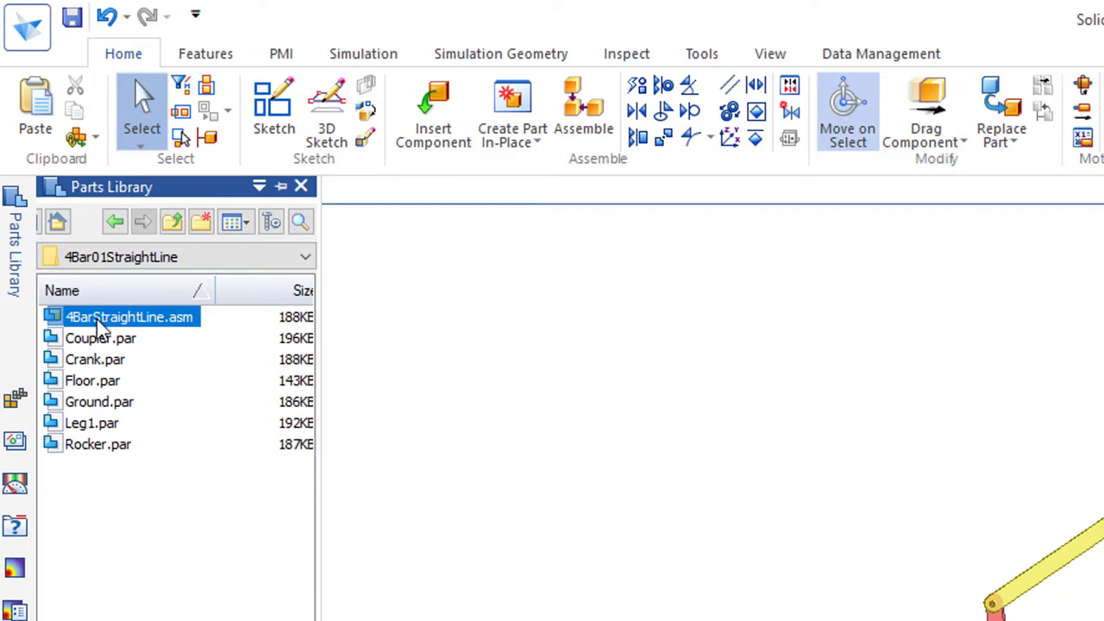
left_click_drag(97, 321, 302, 308)
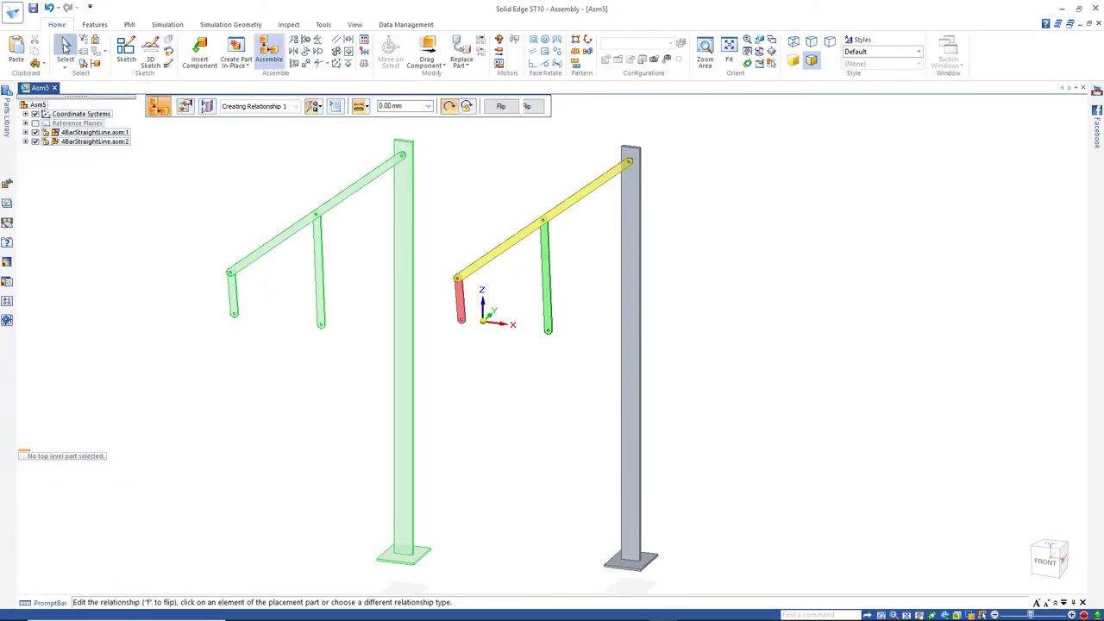
left_click(66, 50)
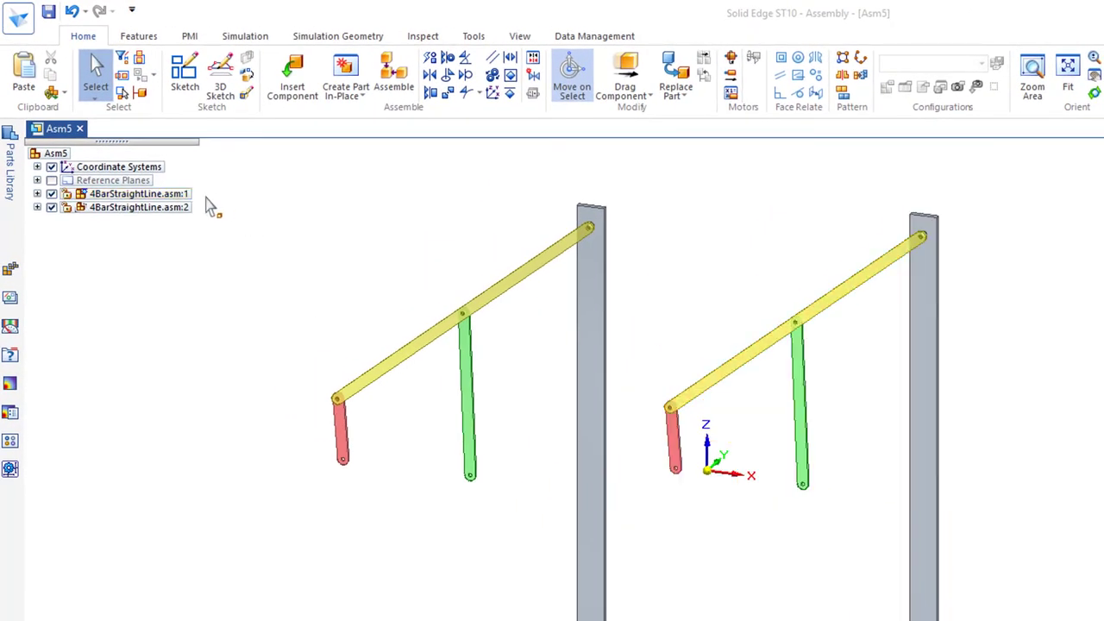
Make the first occurrence, 4BarStraightLine.asm:1, an adjustable assembly.
left_click(137, 196)
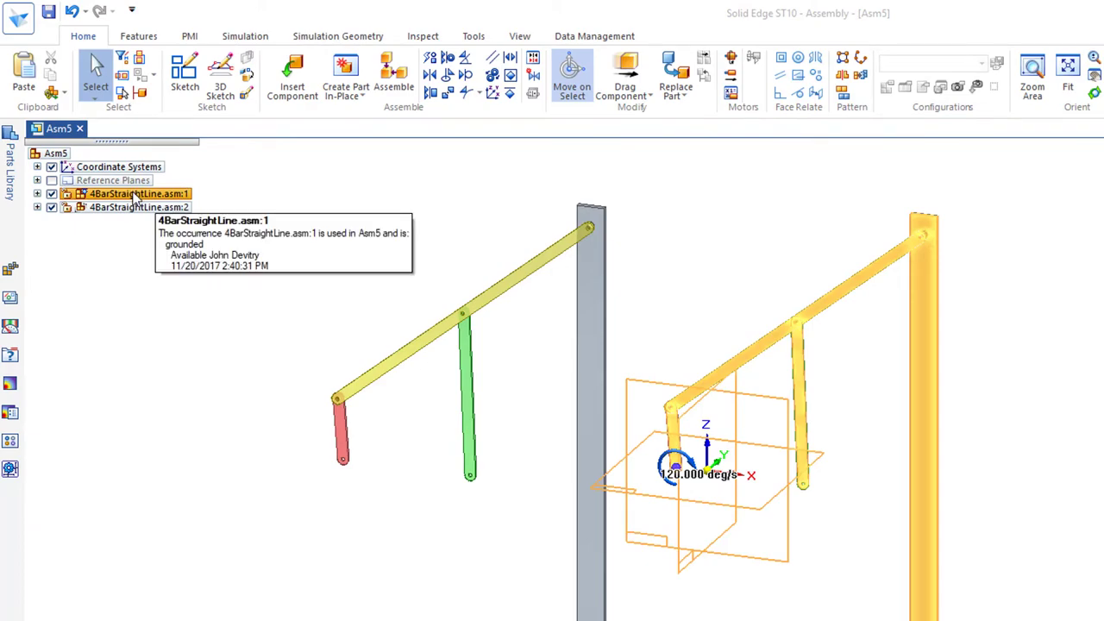
right_click(135, 197)
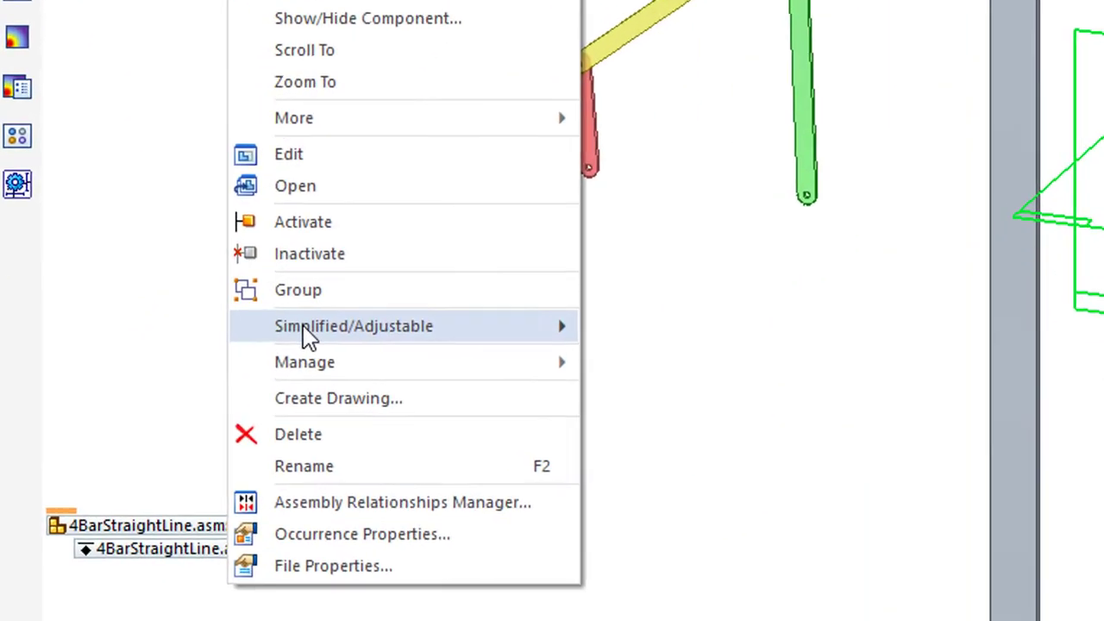
mouse_move(179, 455)
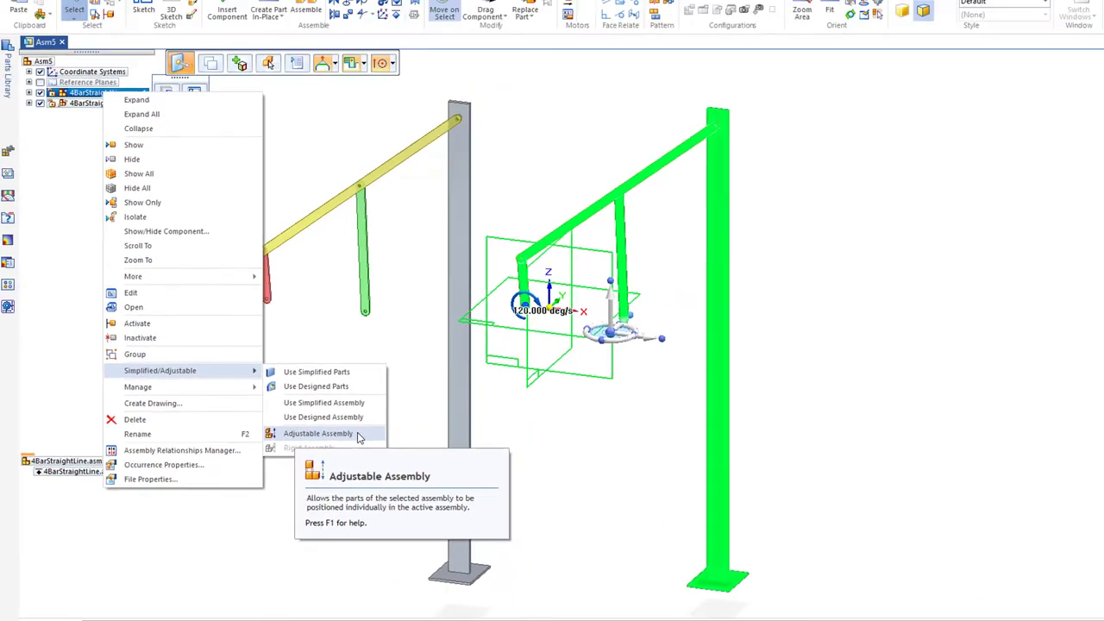
left_click(737, 447)
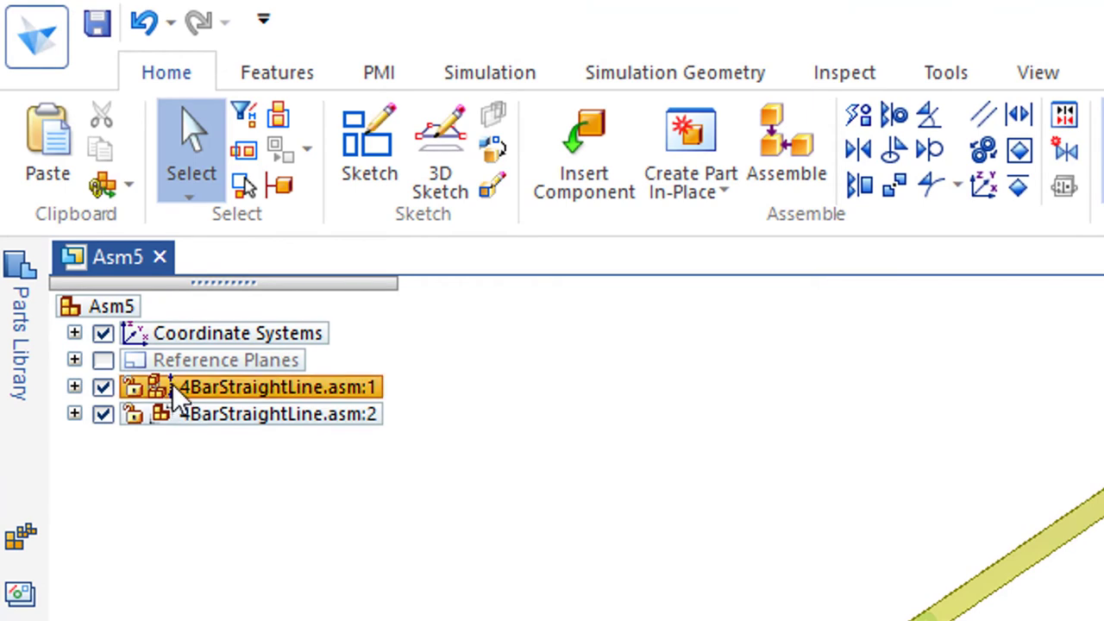
mouse_move(179, 386)
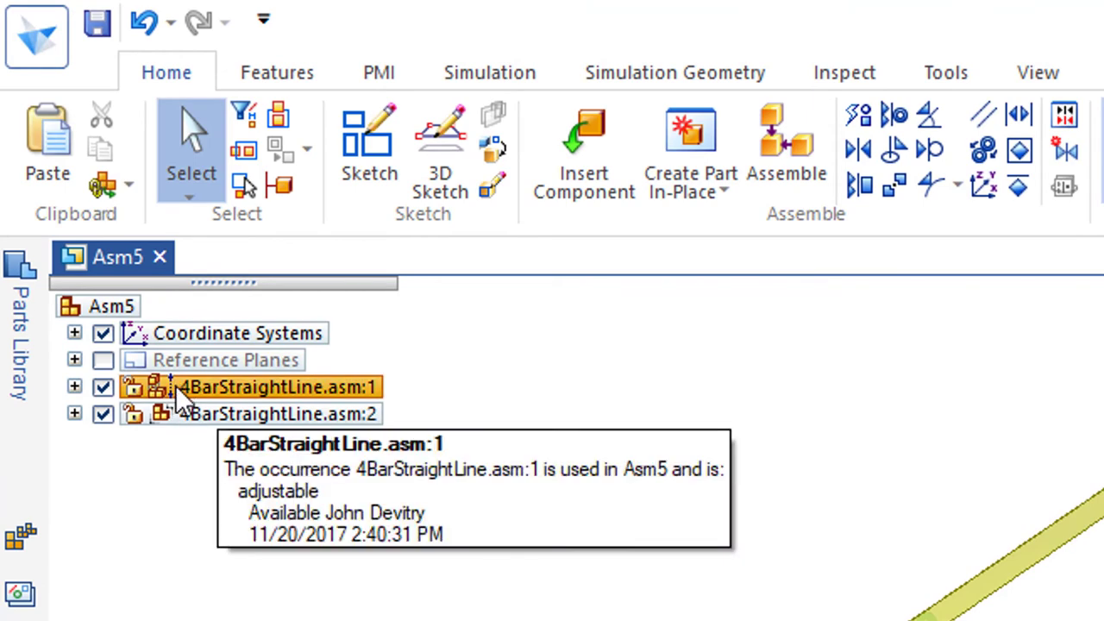
Make the second occurrence, 4BarStraightLine.asm:2, an adjustable assembly and save the new assembly as 2Legs.asm.
mouse_move(234, 419)
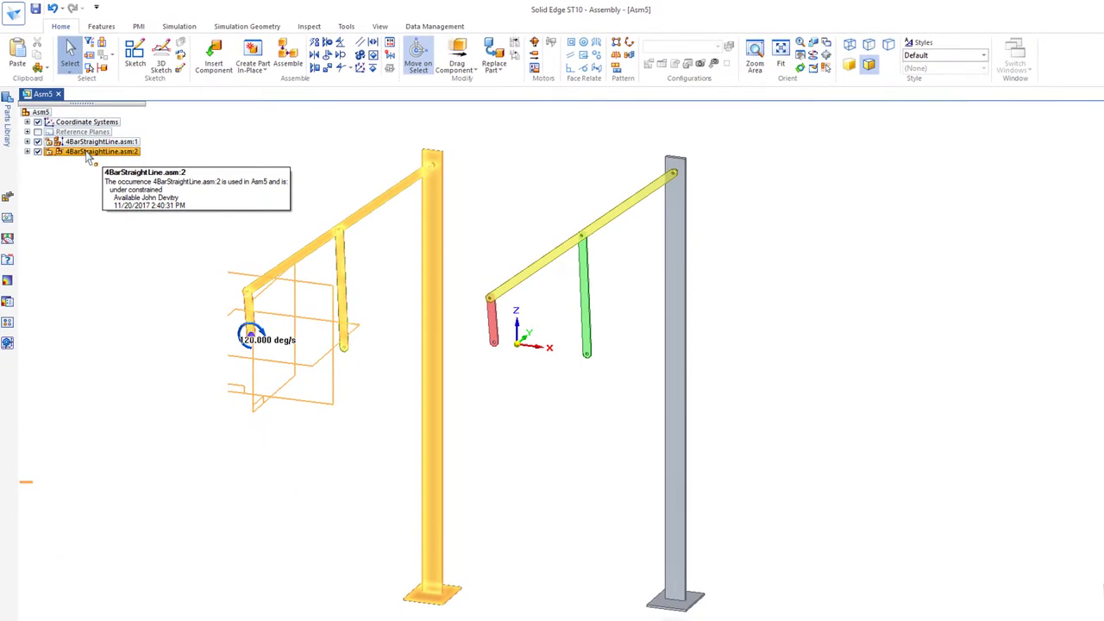
right_click(87, 156)
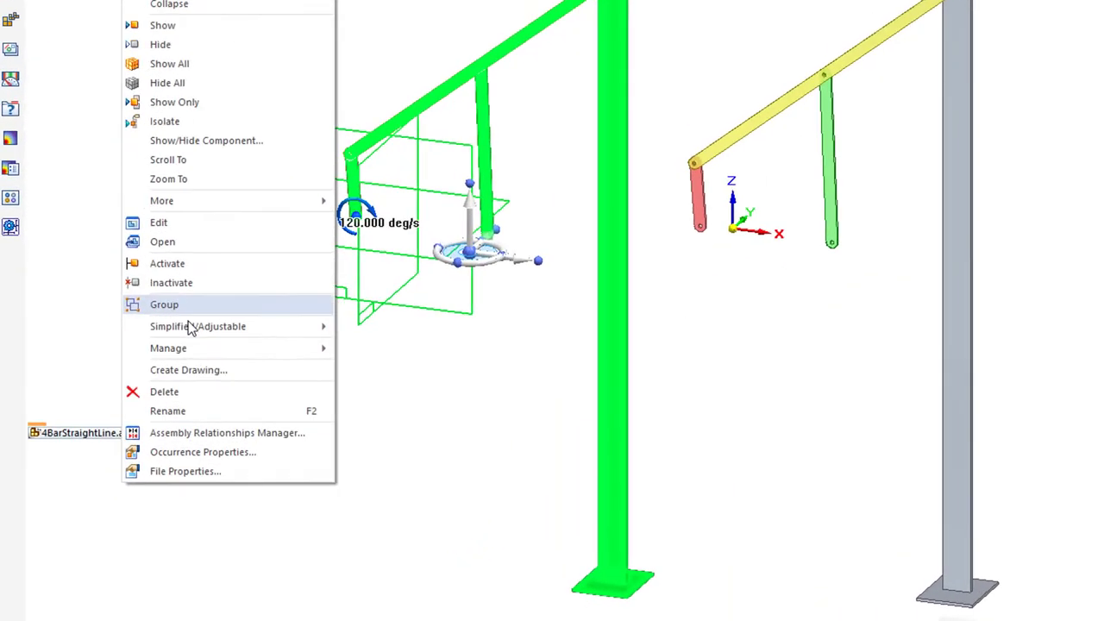
mouse_move(191, 326)
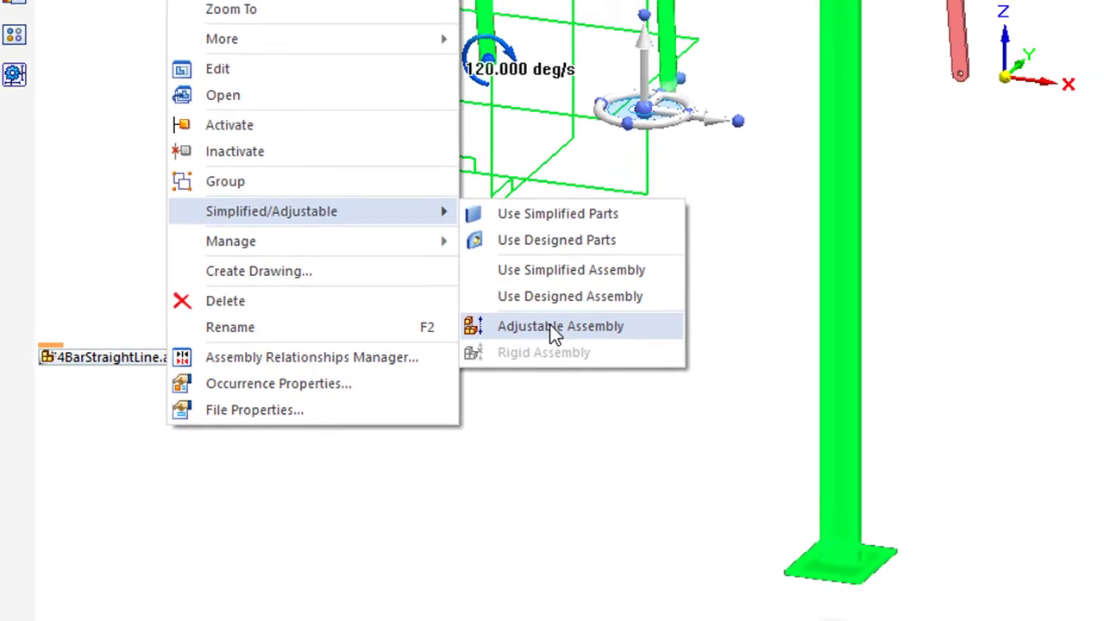
left_click(553, 333)
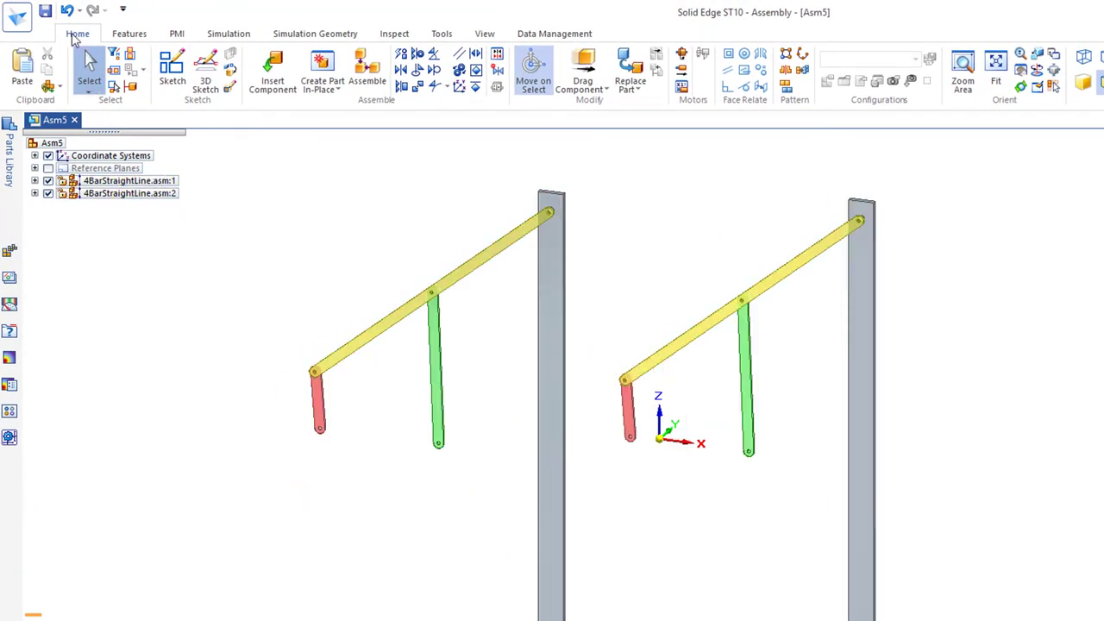
left_click(45, 11)
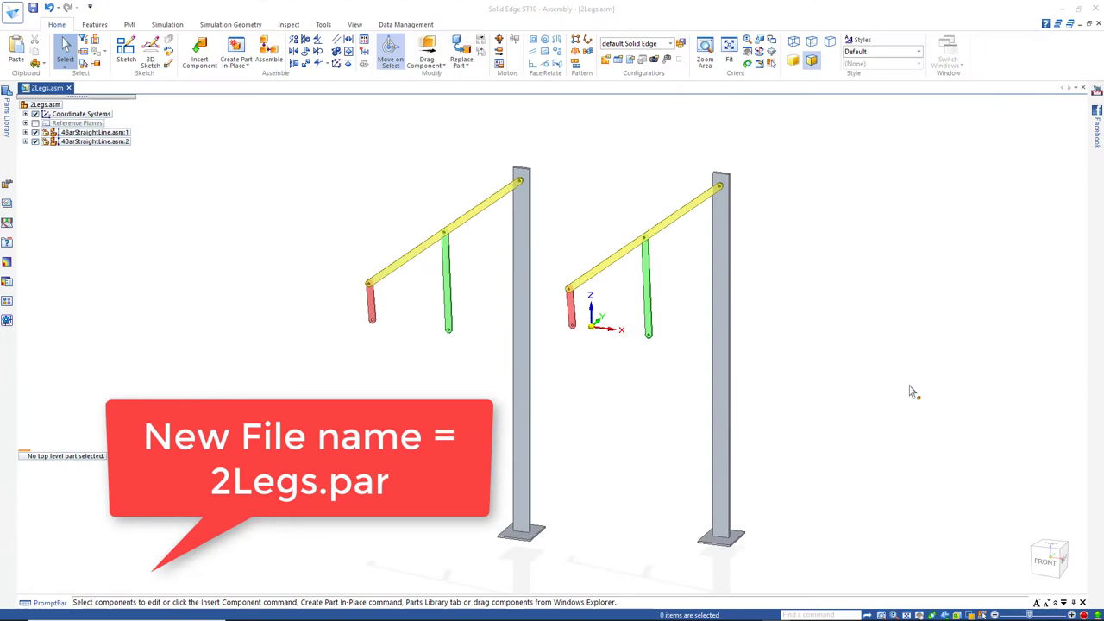
Add a 120 deg/s rotational motor to the red crank of 4BarStraightLine.asm:2, rotating about its lower hole axis.
left_click(500, 41)
scroll(488, 351, "up", 5)
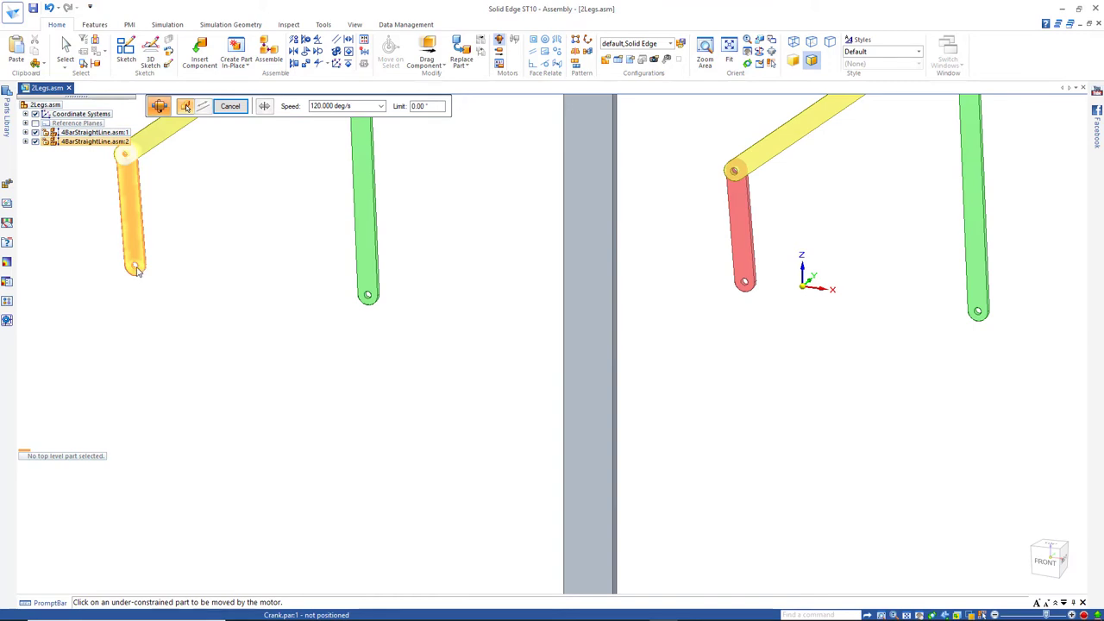
left_click(135, 270)
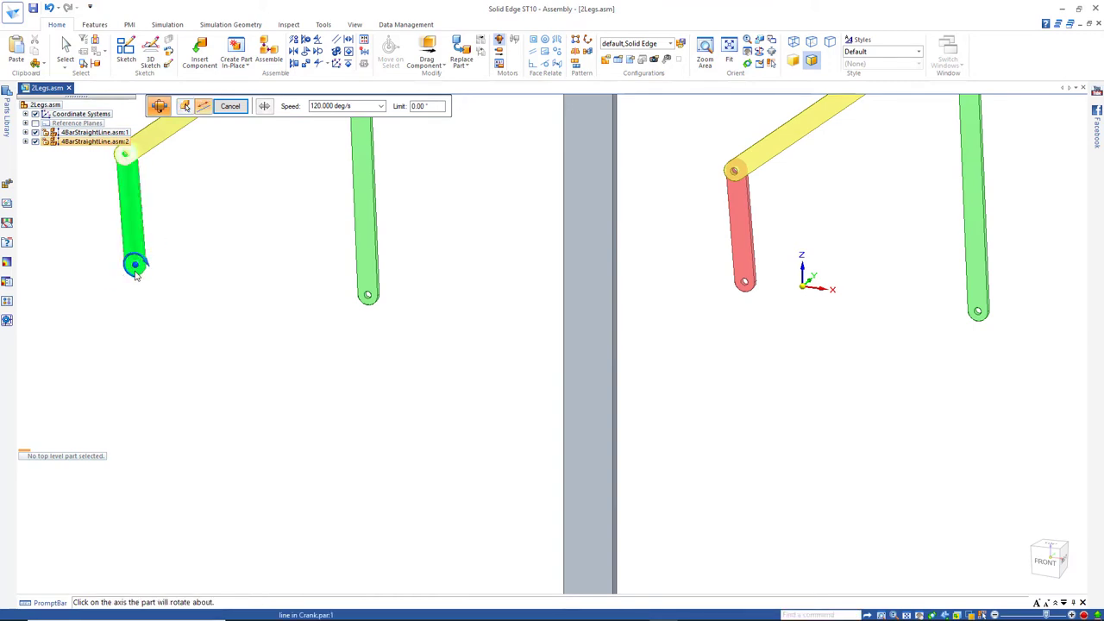
left_click(134, 269)
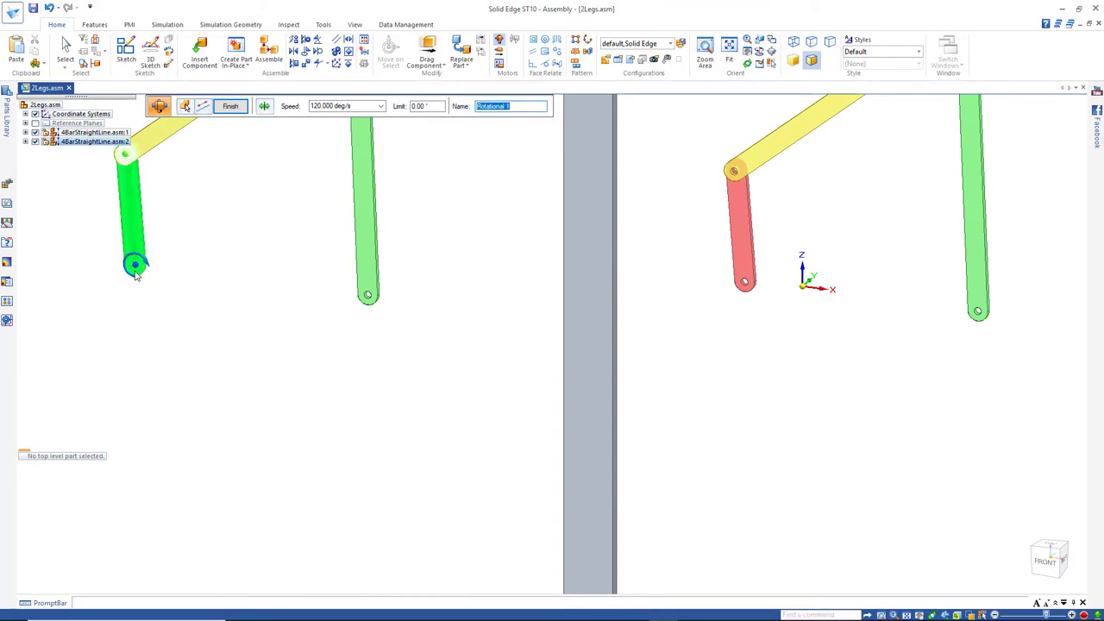
left_click(231, 107)
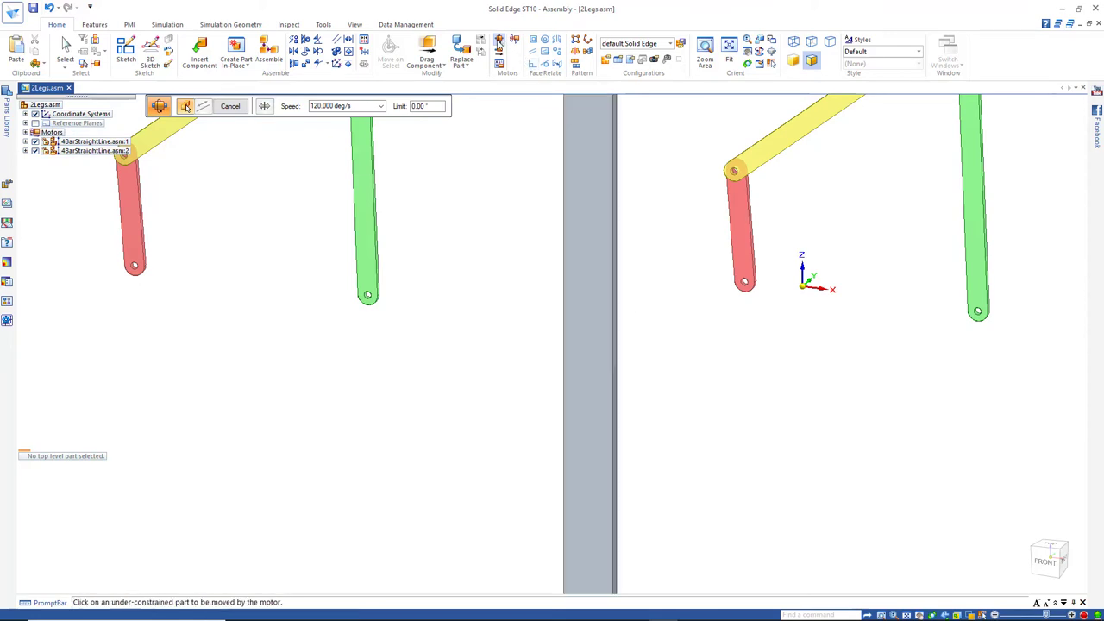
Add a 120 deg/s rotational motor to the red crank of 4BarStraightLine.asm:1, rotating about its lower hole axis.
left_click(739, 261)
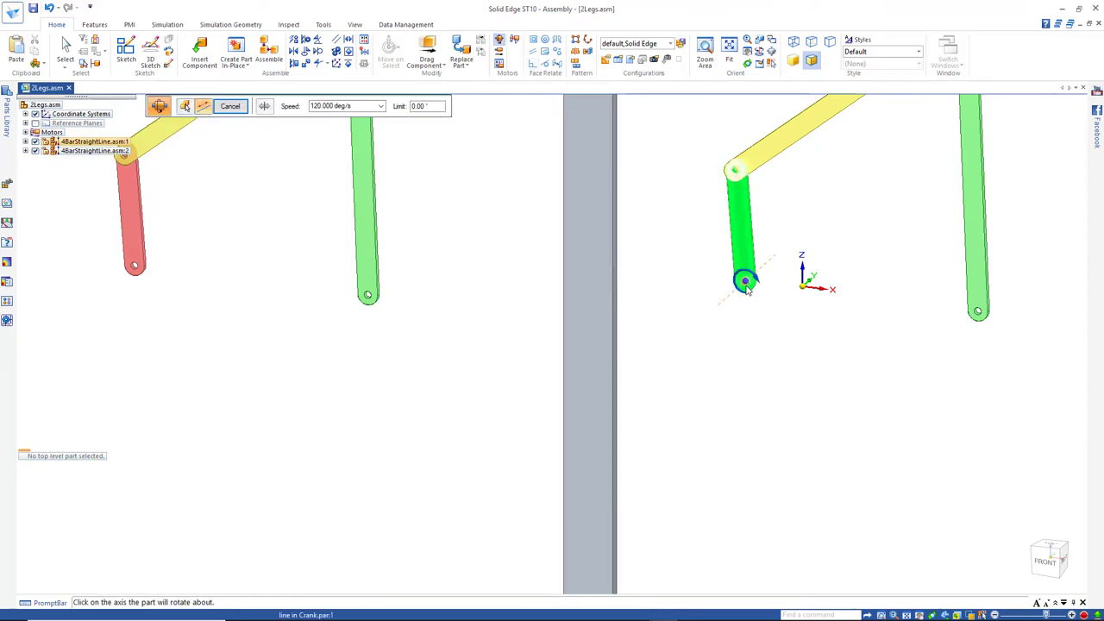
left_click(747, 289)
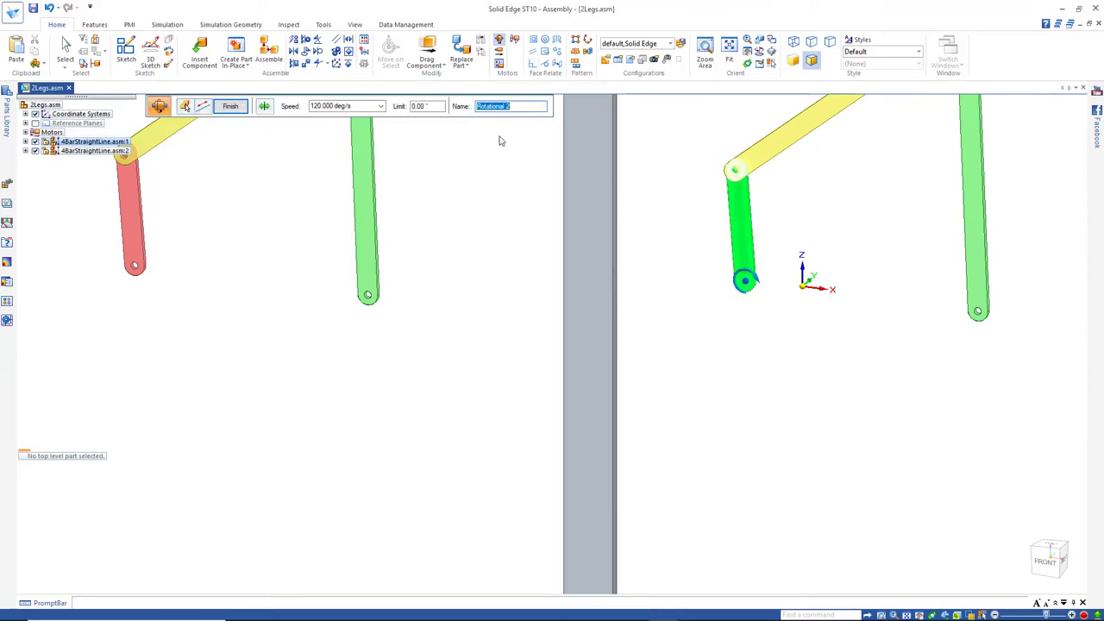
left_click(230, 106)
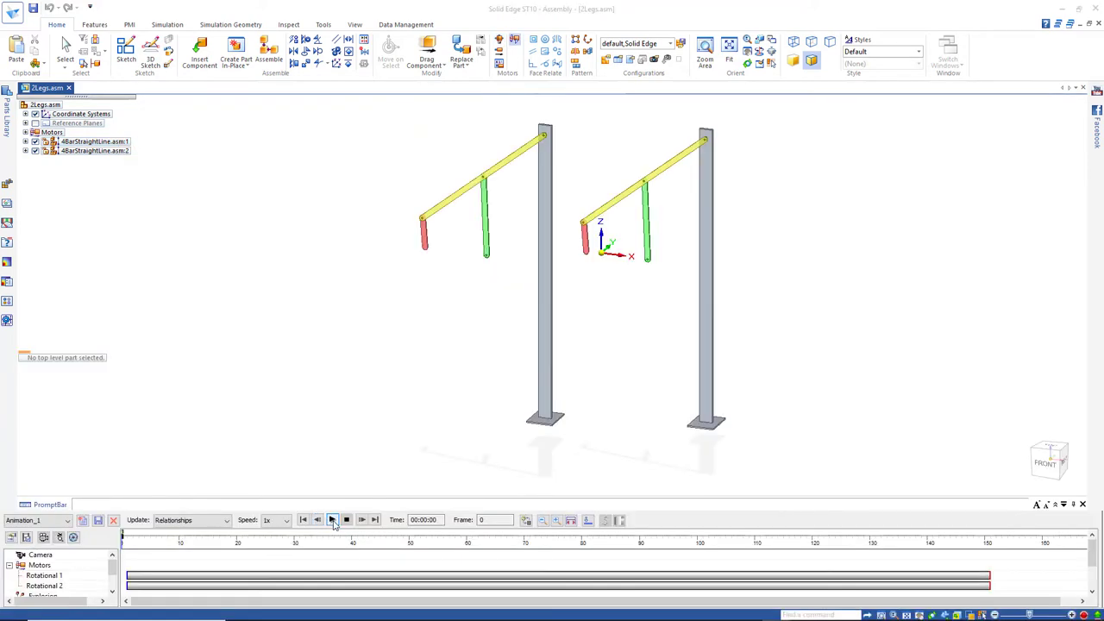
Play the motor animation of both legs and exit the simulation.
left_click(332, 520)
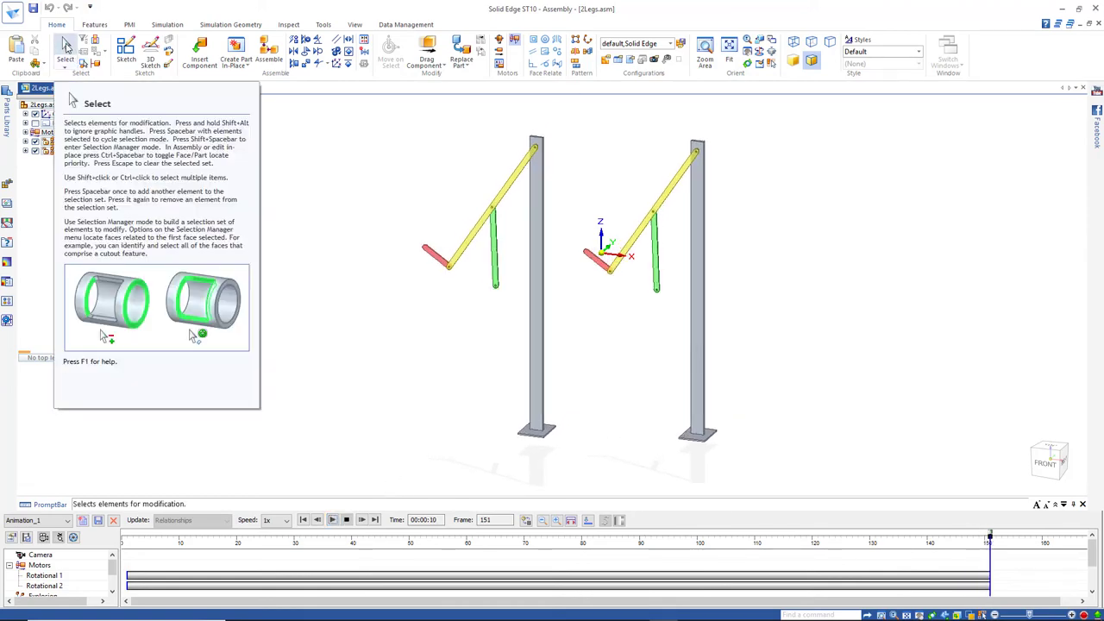
left_click(68, 49)
left_click(583, 342)
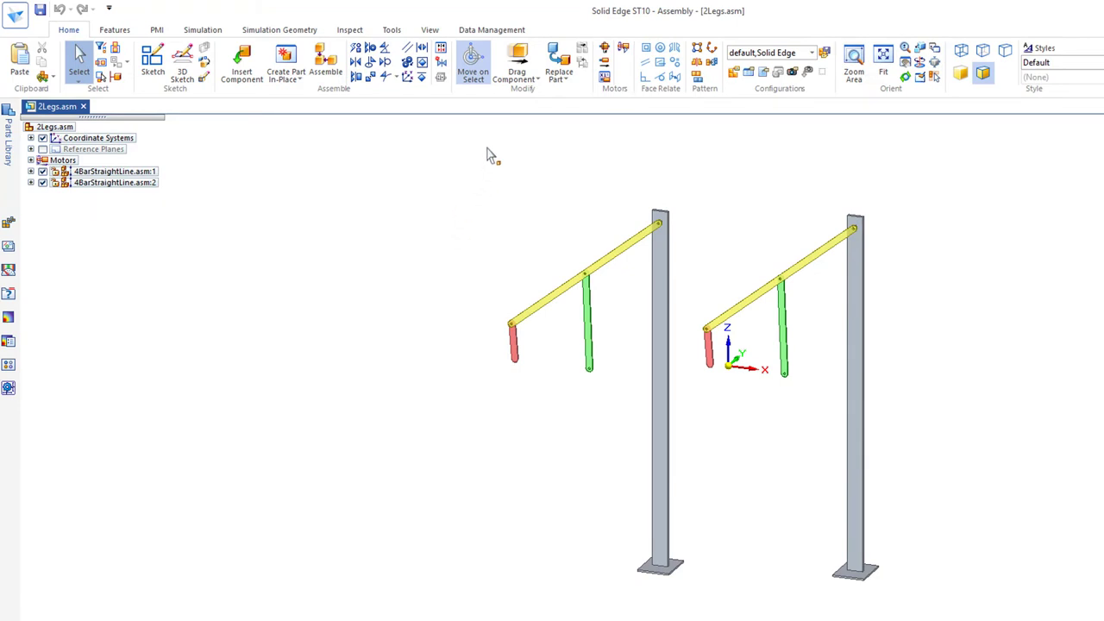
Rotate the red crank of 4BarStraightLine.asm:2 by 180° about its lower hole axis using Drag Component.
left_click(518, 59)
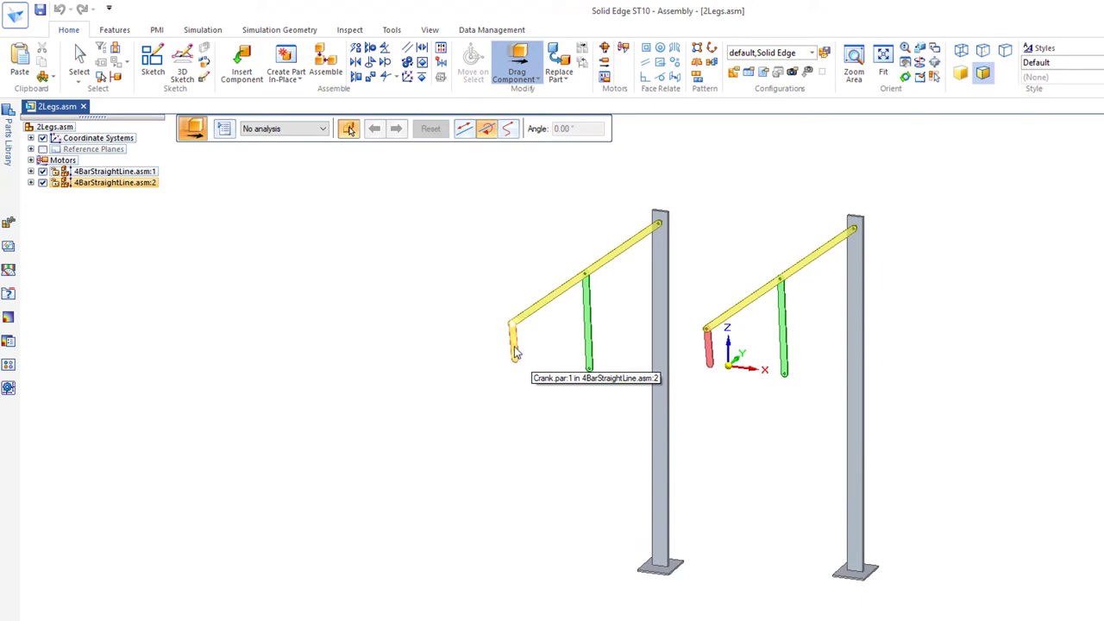
left_click(513, 350)
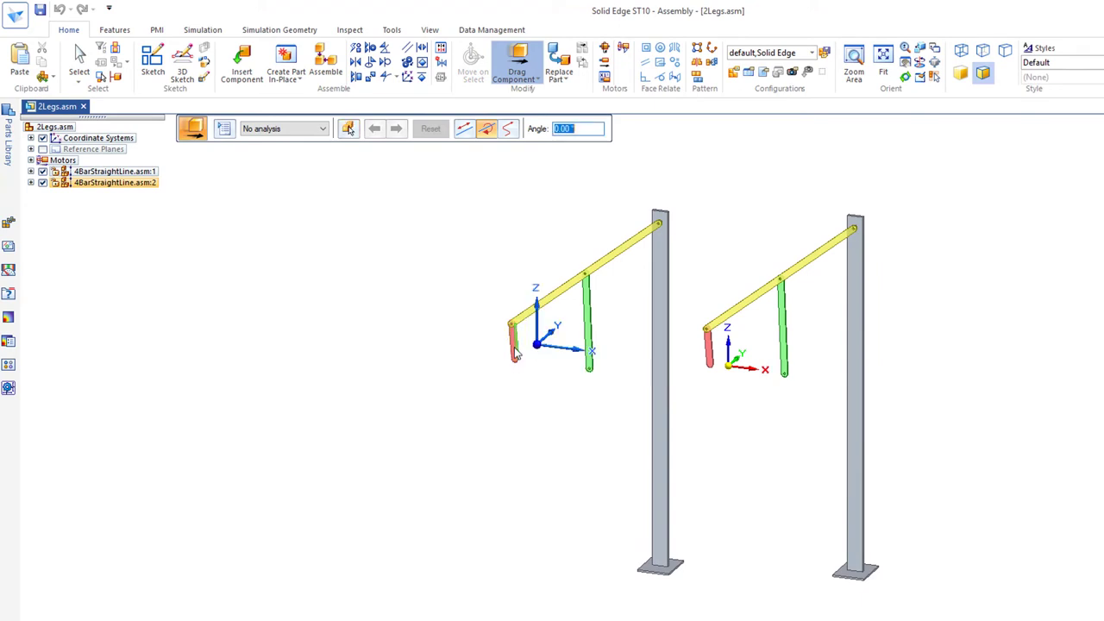
scroll(507, 365, "up", 5)
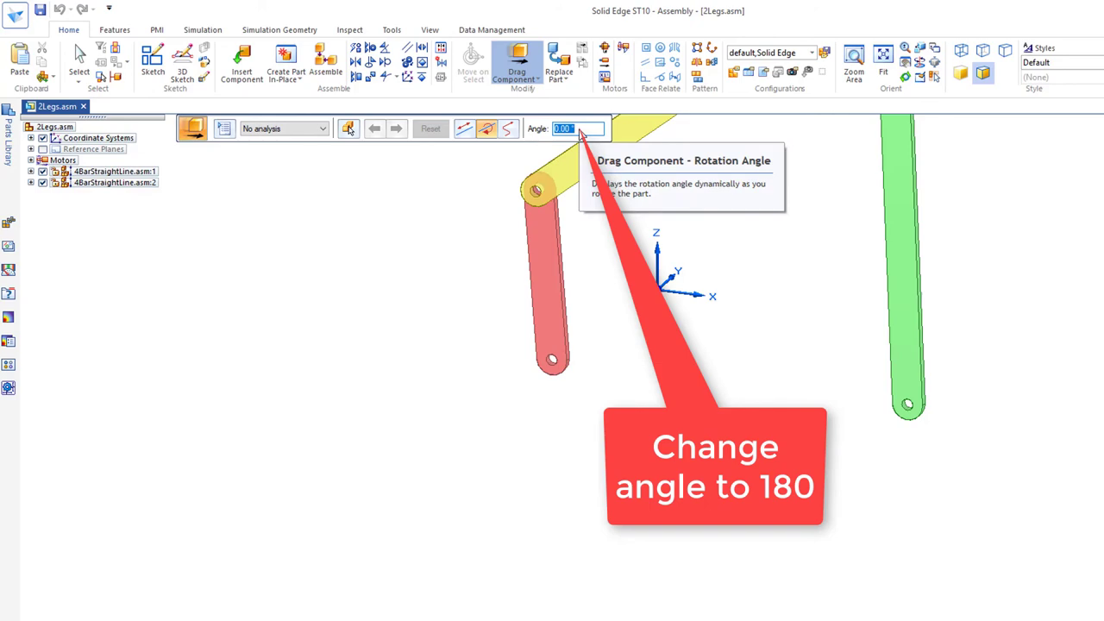
type("1")
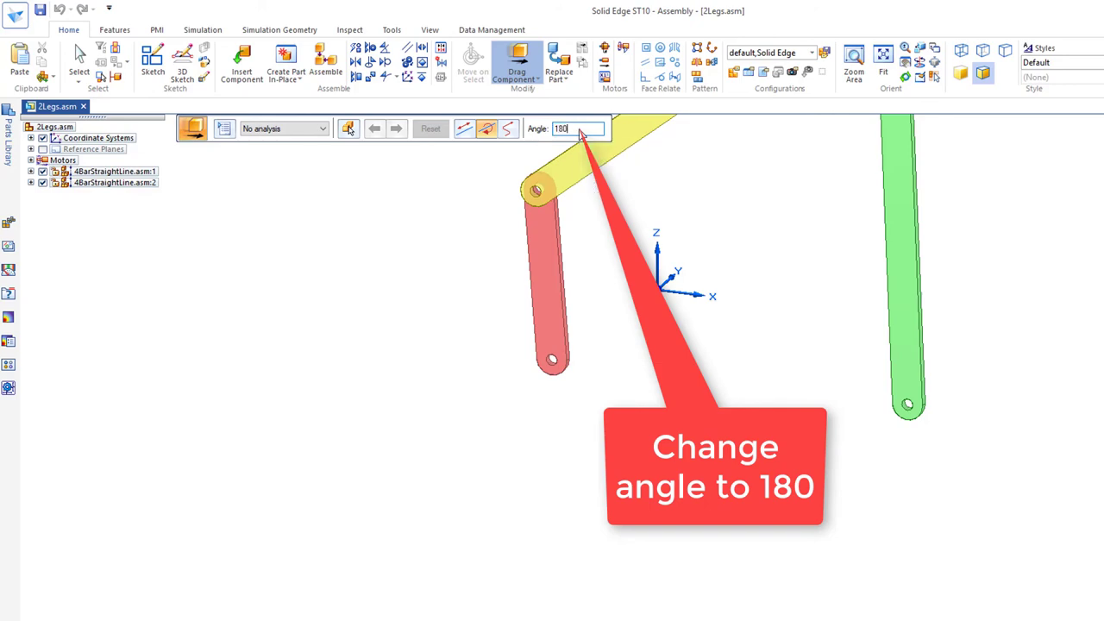
type("80")
key("Return")
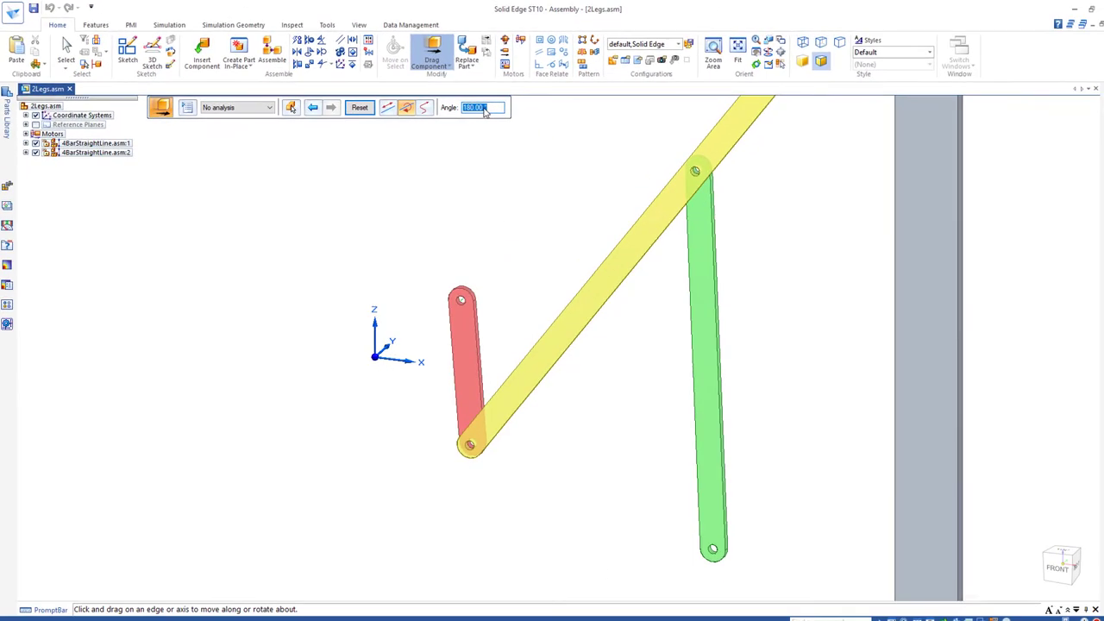
left_click(65, 50)
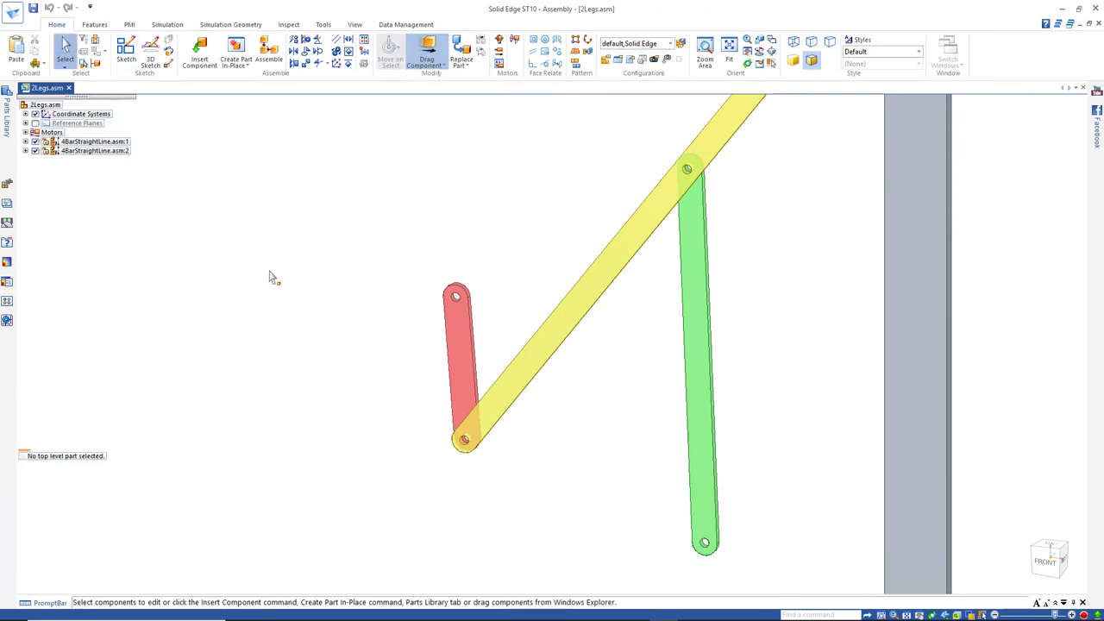
Open the motor simulation with both legs in view and play the animation with the cranks out of phase.
key("ctrl+f")
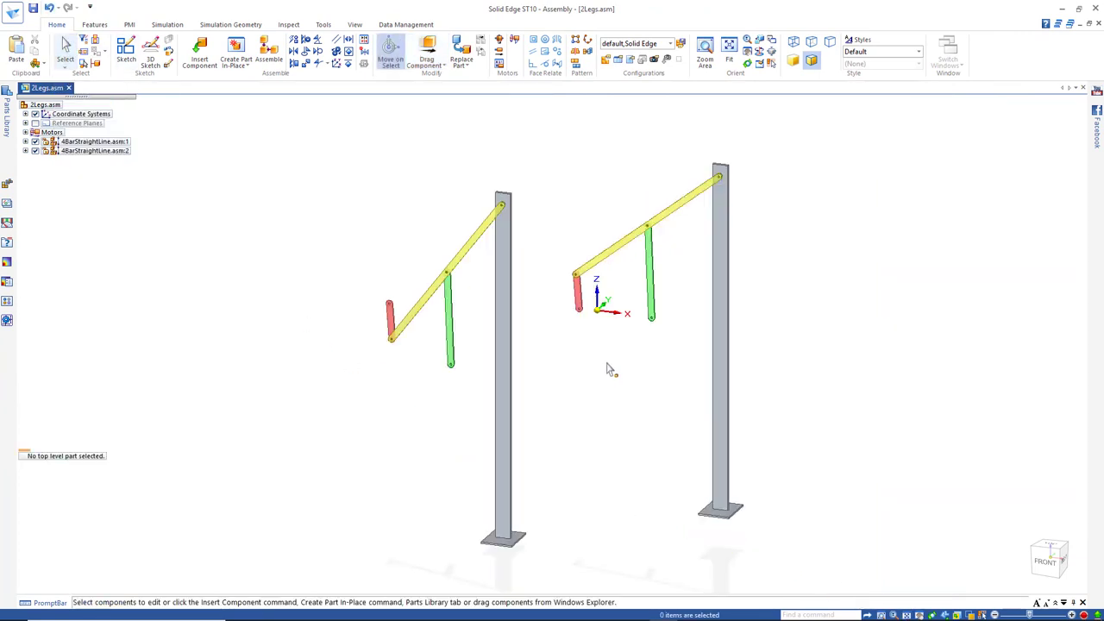
left_click(514, 42)
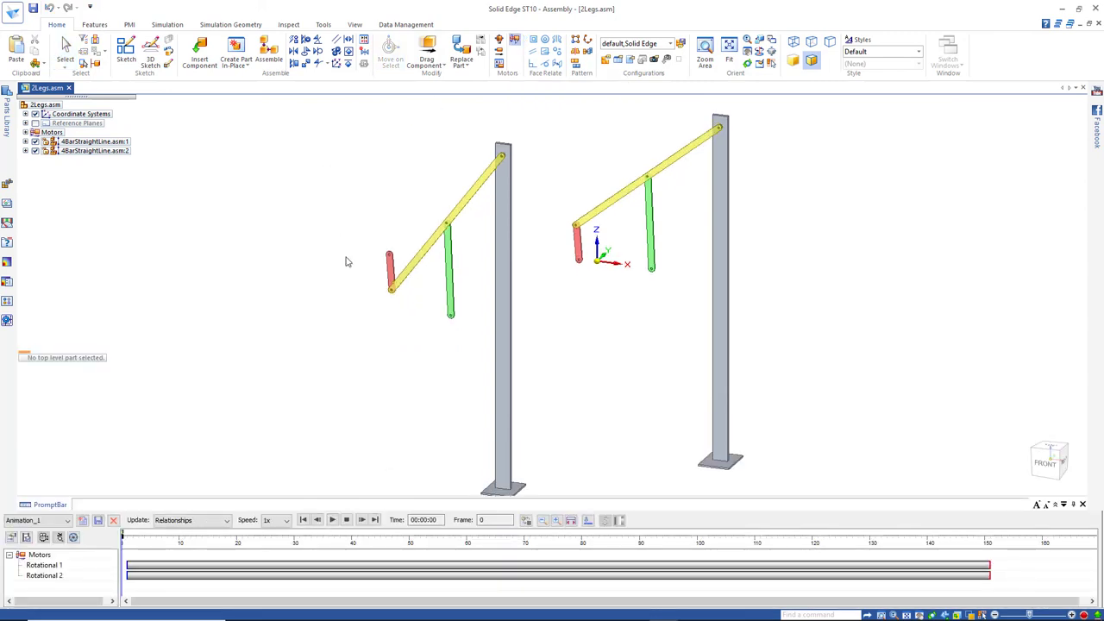
left_click(332, 519)
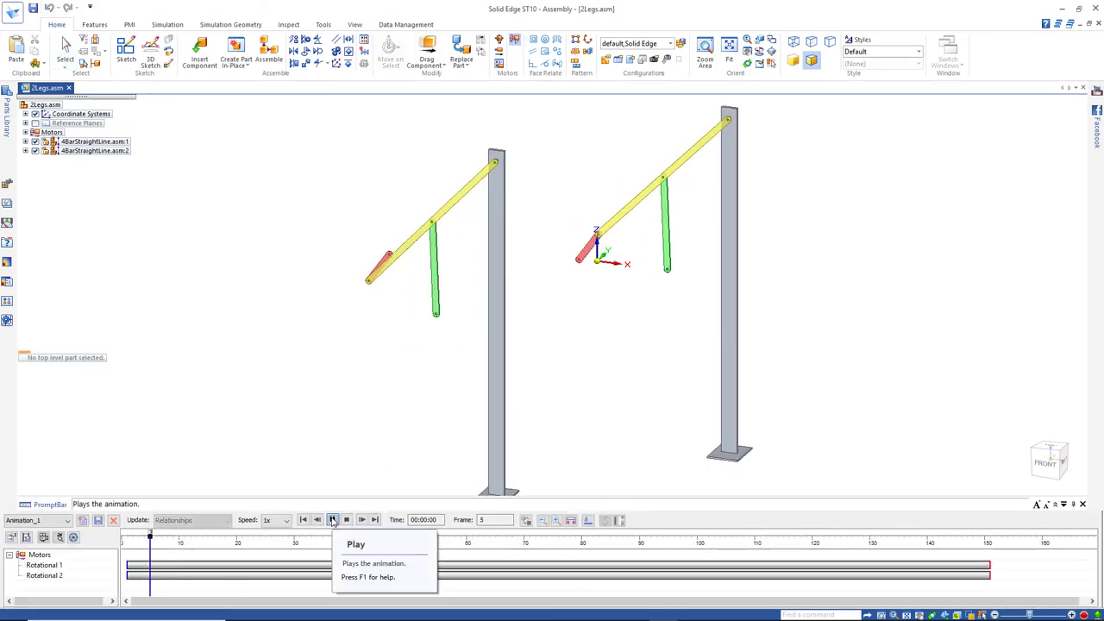